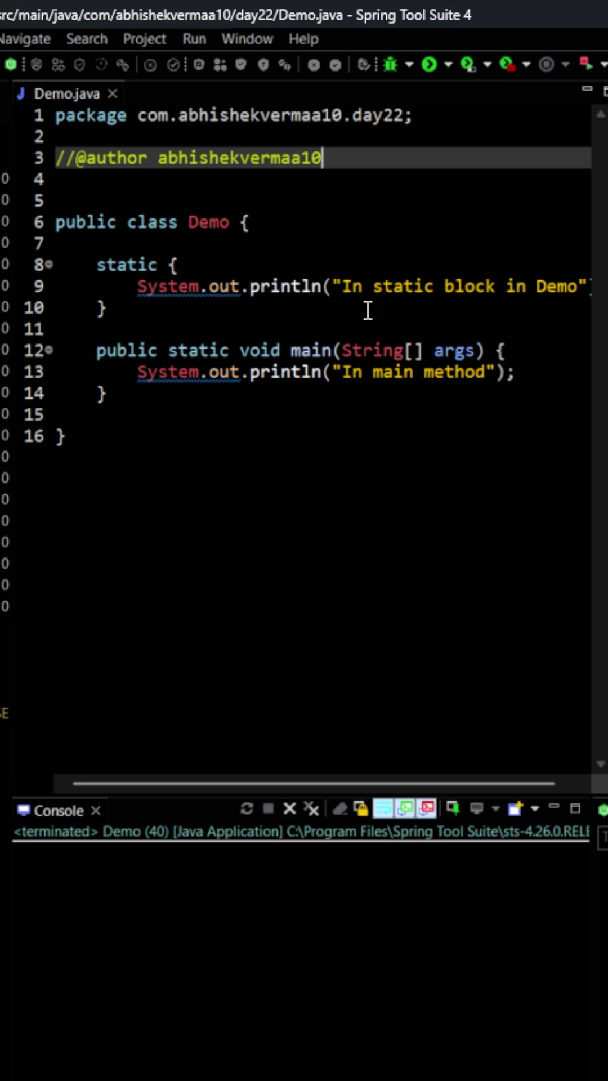
# - Paste the Test class, with its static block and Test() constructor, below the author comment
pyautogui.press('Return')
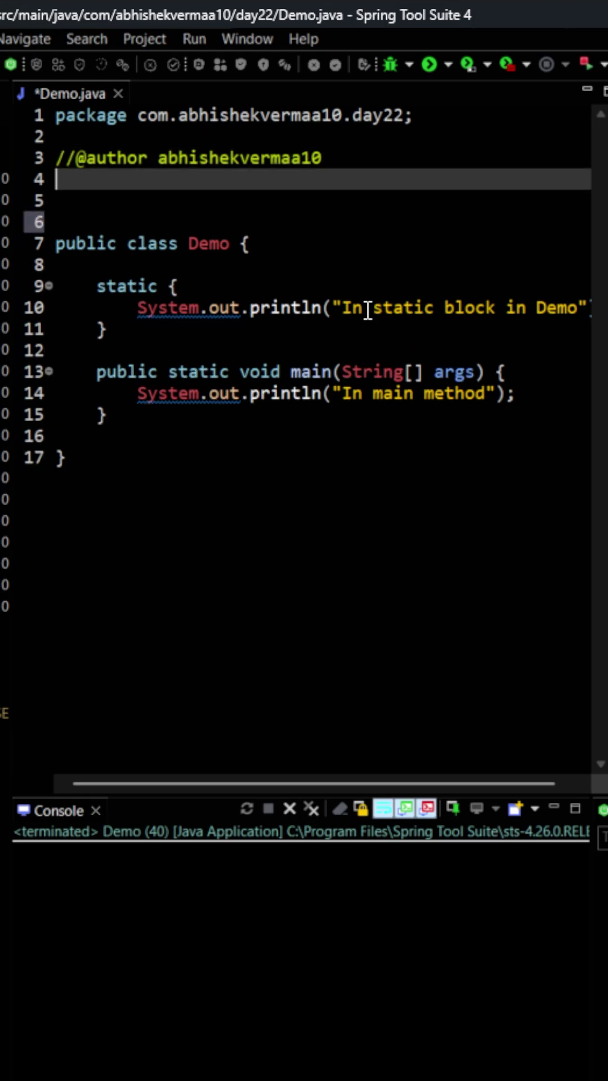
pyautogui.hotkey('ctrl', 'v')
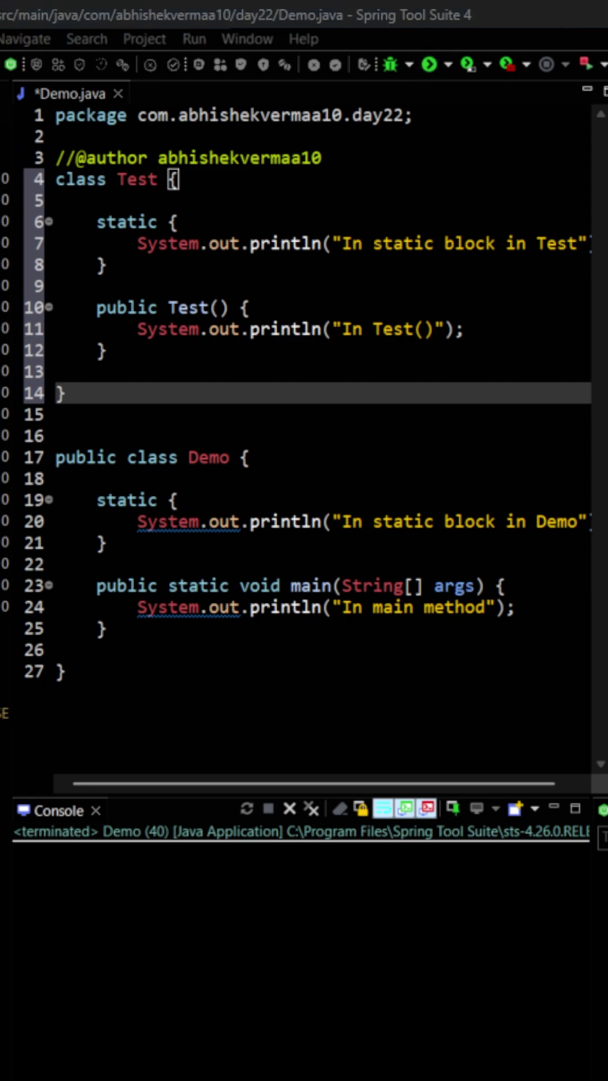
# - Save Demo.java and run it as a Java application with Ctrl+F11
pyautogui.hotkey('ctrl', 'F11')
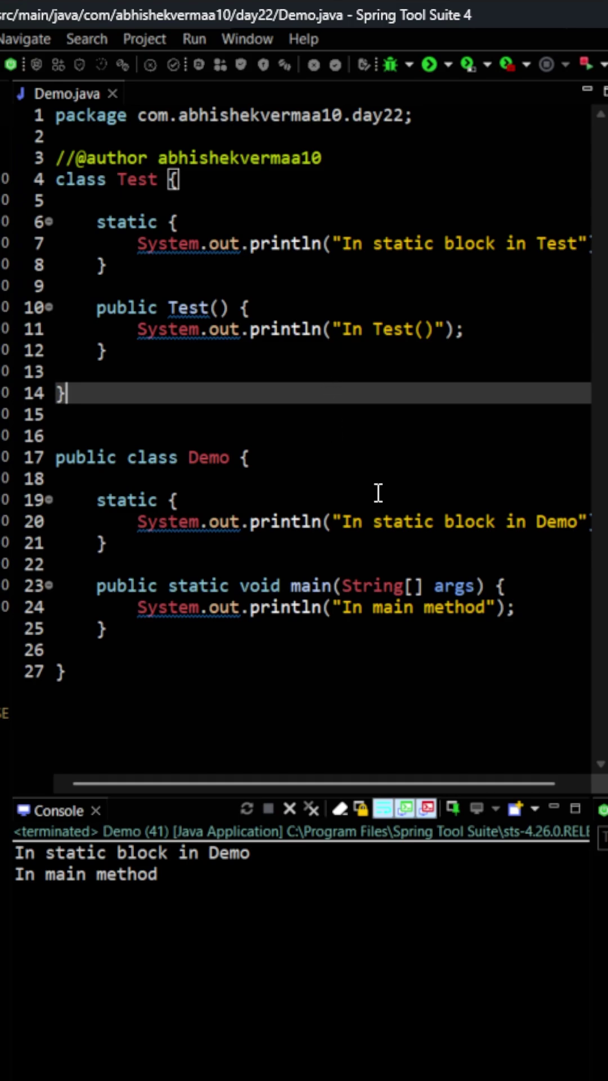
# - Add a new line after main's print statement for new Test(), then select Demo's static message
pyautogui.click(531, 605)
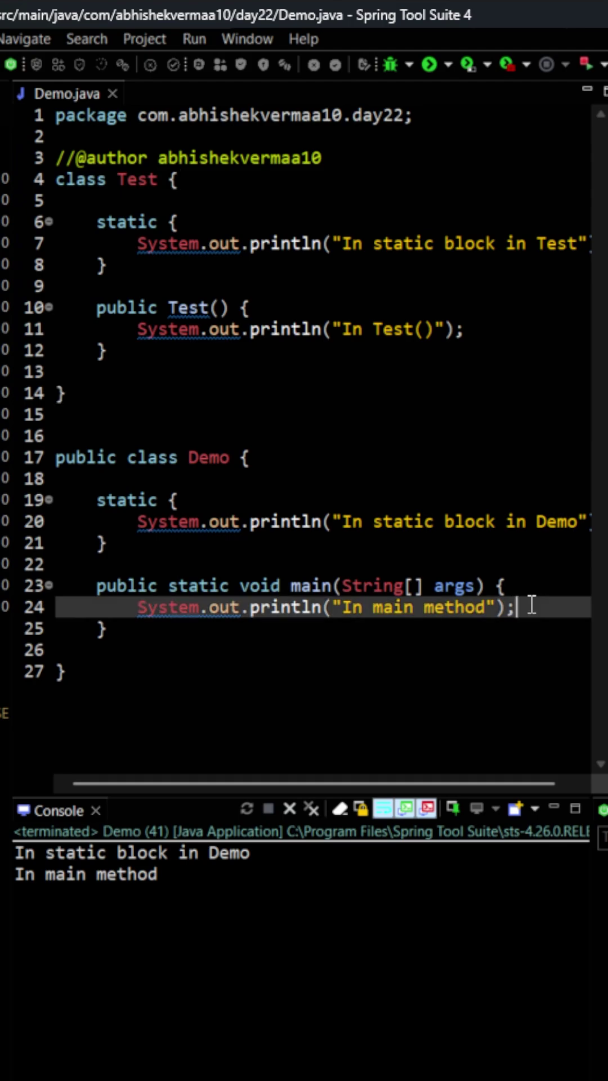
pyautogui.press('Return')
pyautogui.write('n')
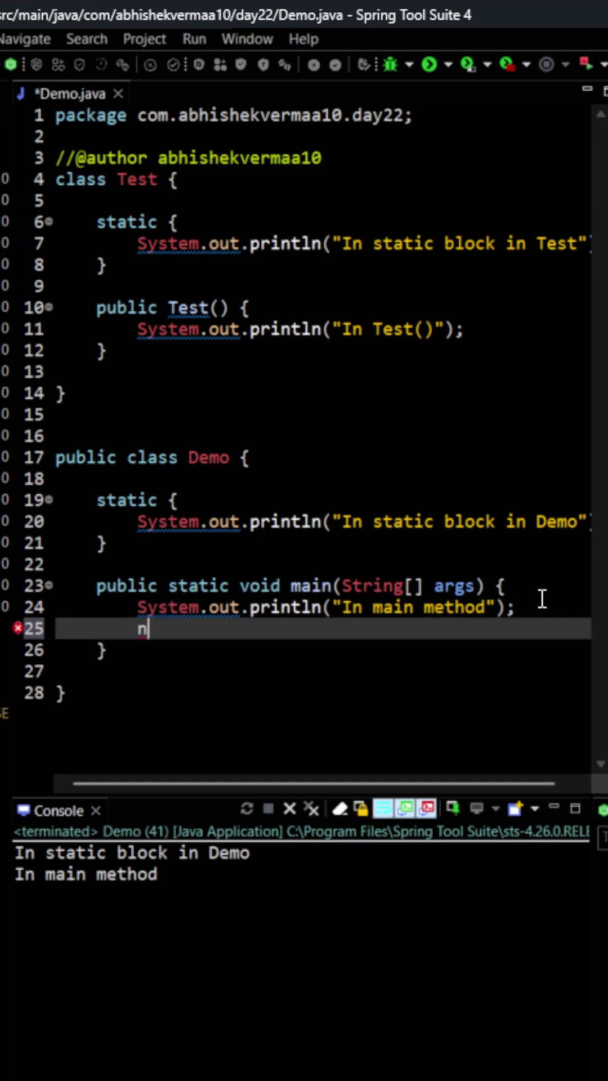
pyautogui.write('ew Test')
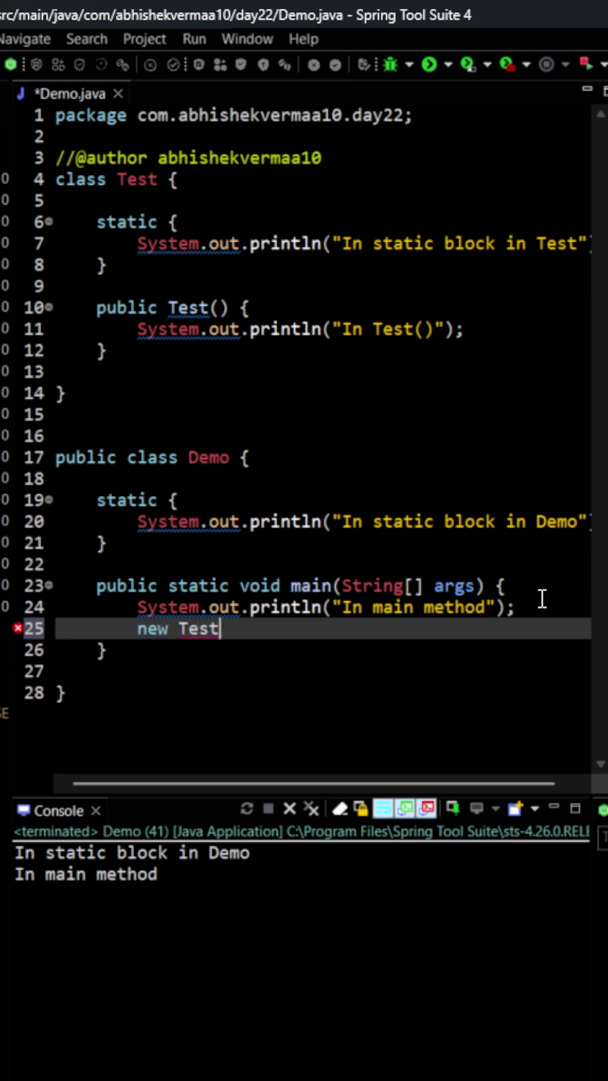
pyautogui.write('();')
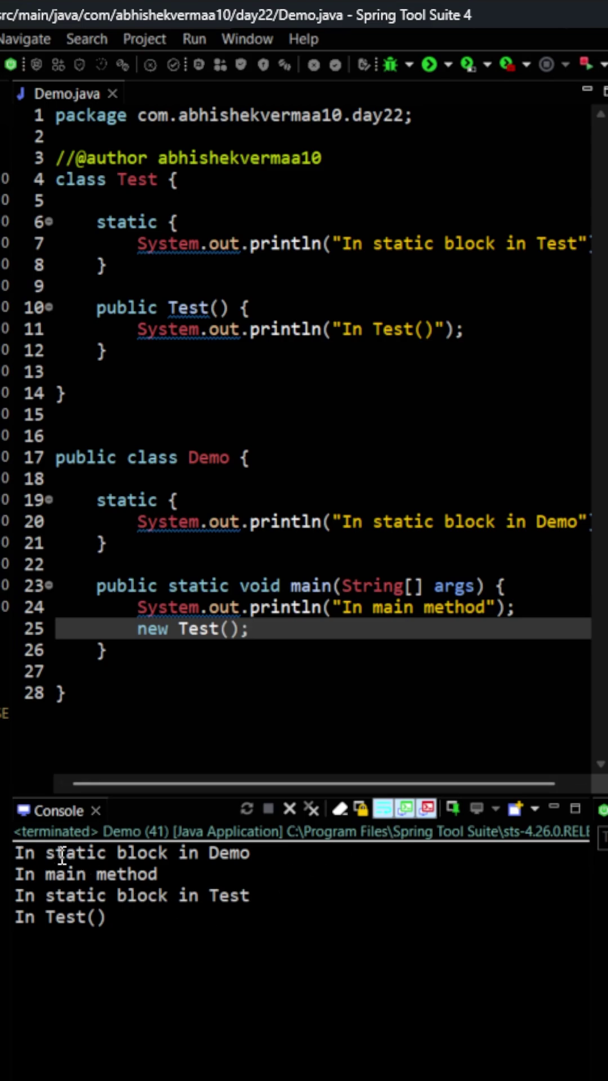
pyautogui.click(538, 521)
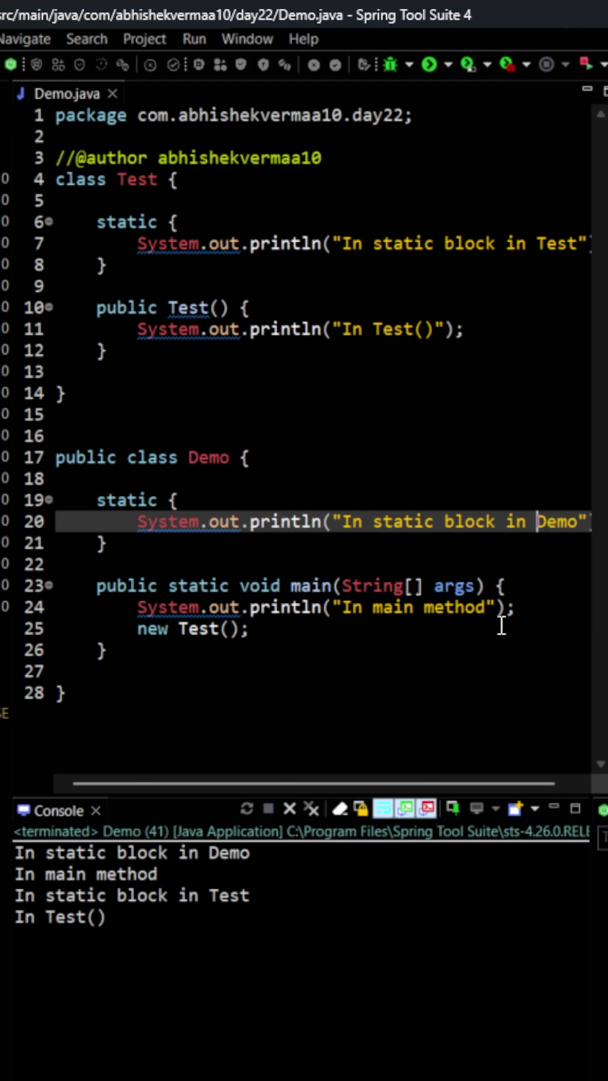
pyautogui.click(482, 607)
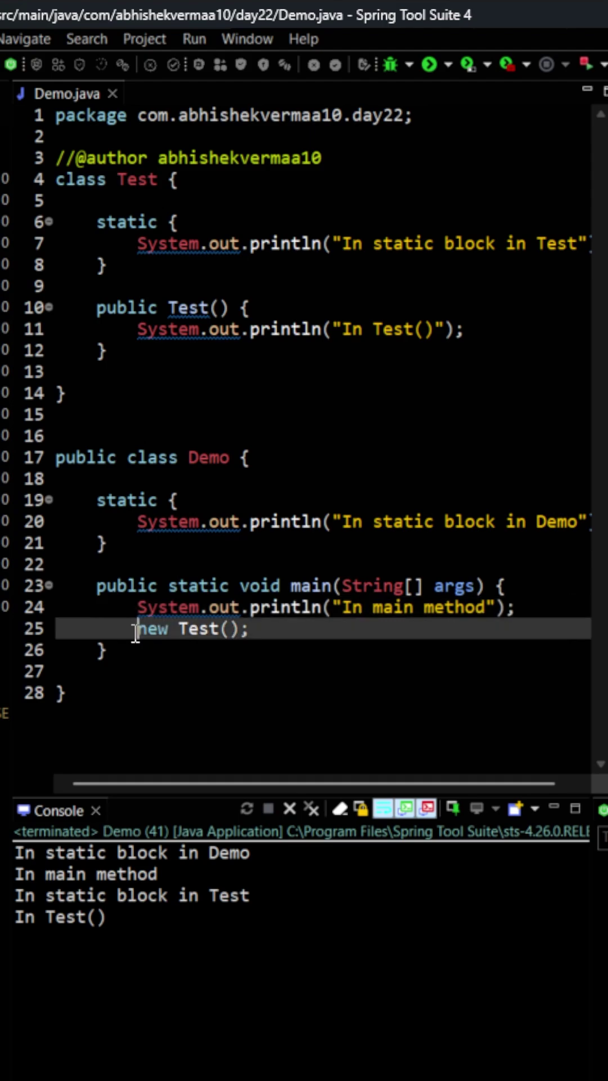
pyautogui.moveTo(136, 630); pyautogui.dragTo(254, 630)
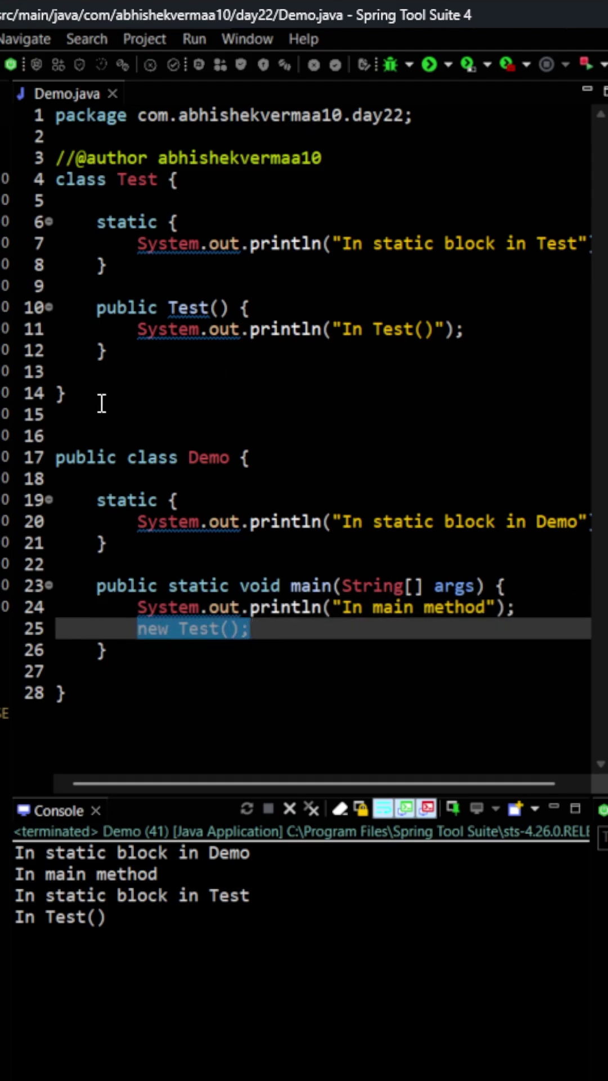
pyautogui.moveTo(68, 395); pyautogui.dragTo(57, 179)
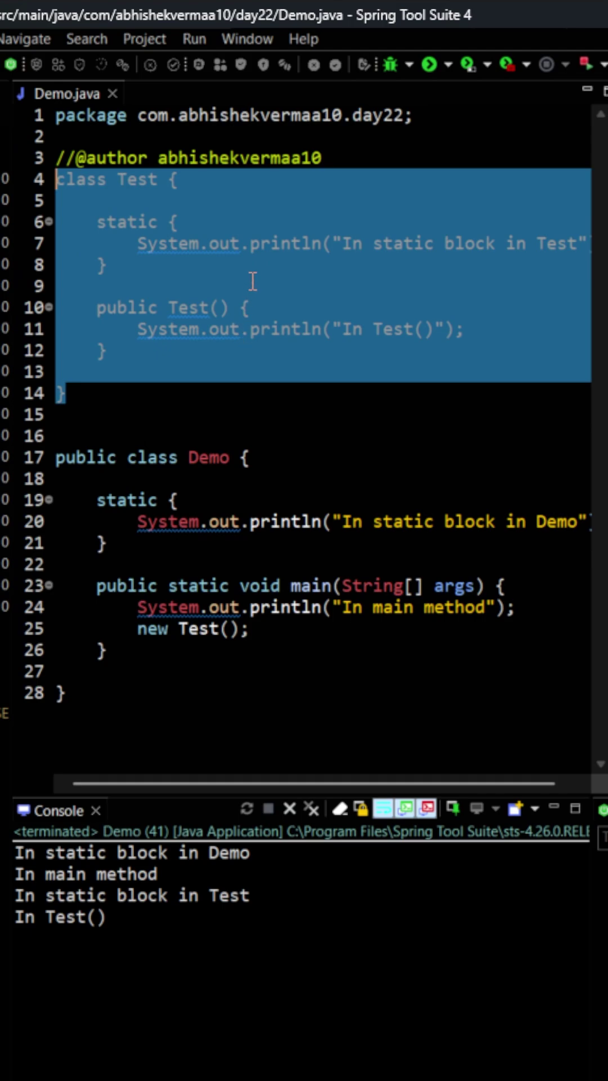
pyautogui.click(254, 269)
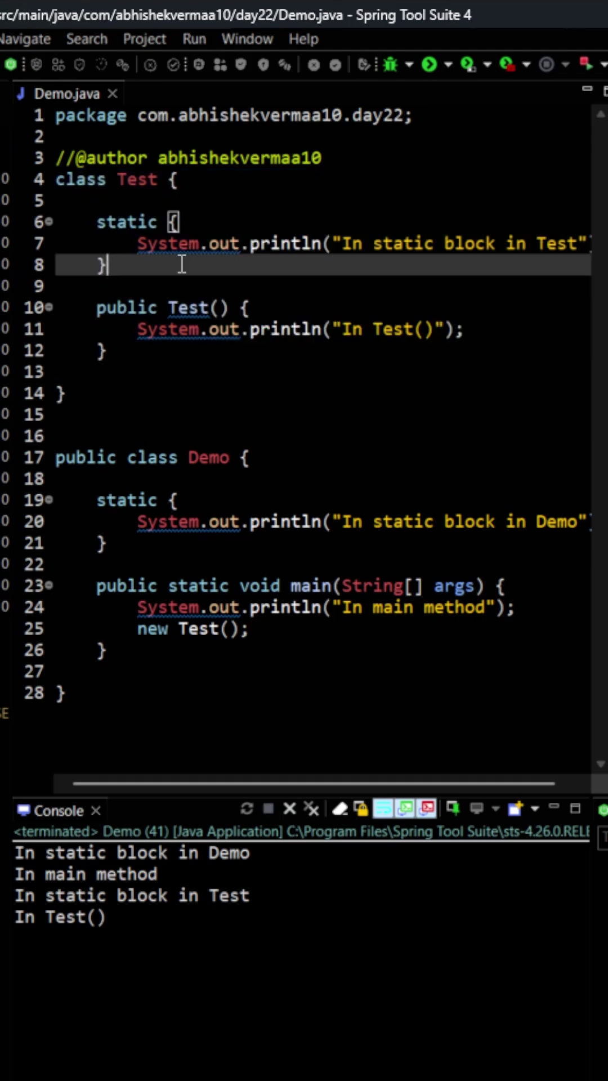
pyautogui.moveTo(109, 267)
pyautogui.mouseDown()
pyautogui.moveTo(96, 201)
pyautogui.moveTo(97, 221)
pyautogui.mouseUp()
pyautogui.hotkey('ctrl', 'c')
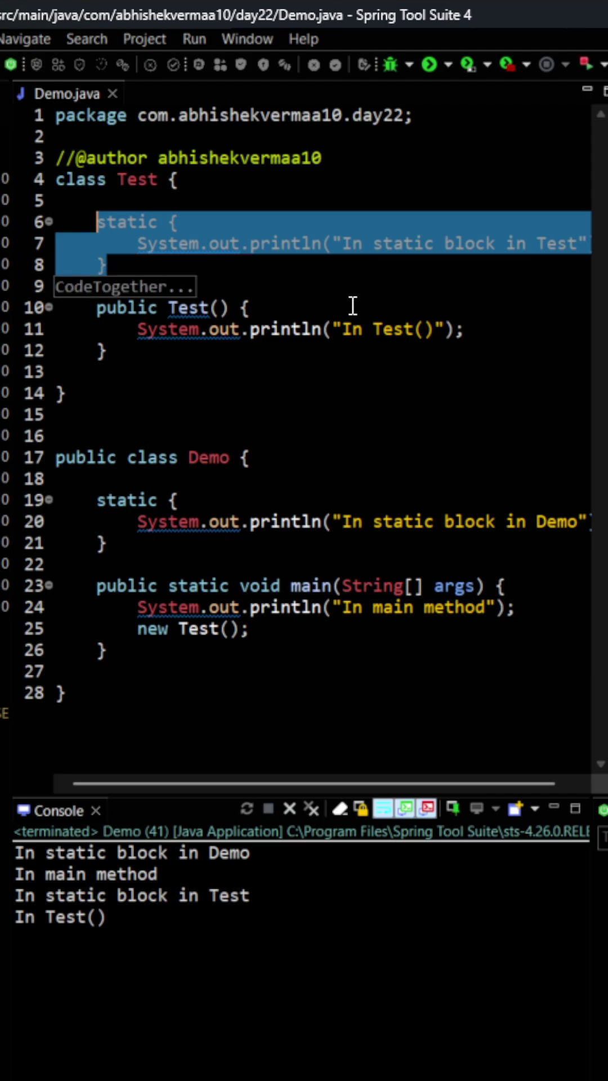
pyautogui.click(356, 284)
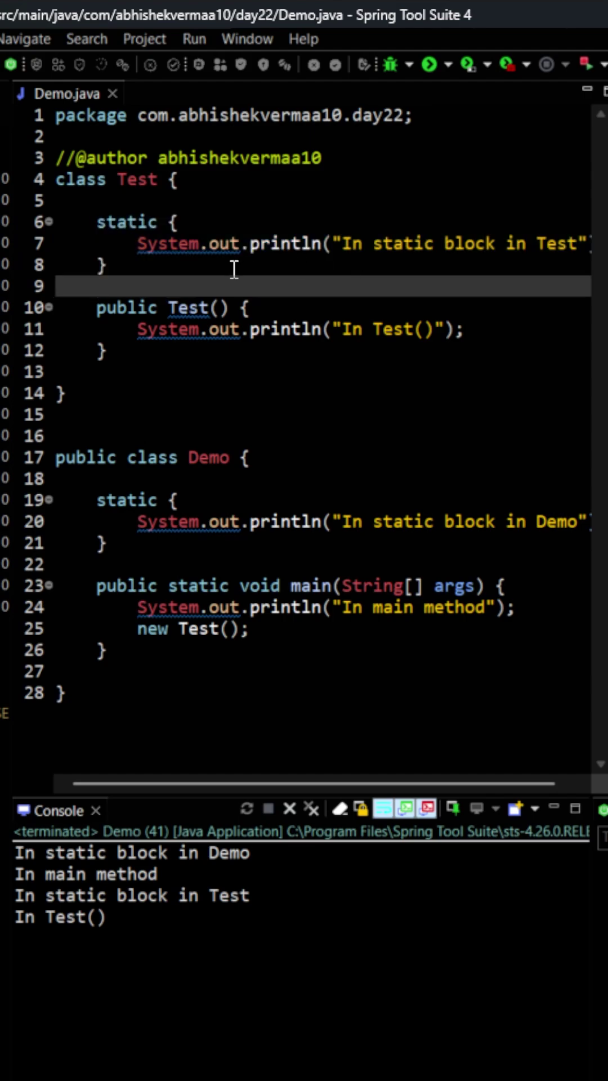
# - Duplicate the Test static block below itself and place the caret after 'block' in its message
pyautogui.moveTo(107, 267); pyautogui.dragTo(100, 223)
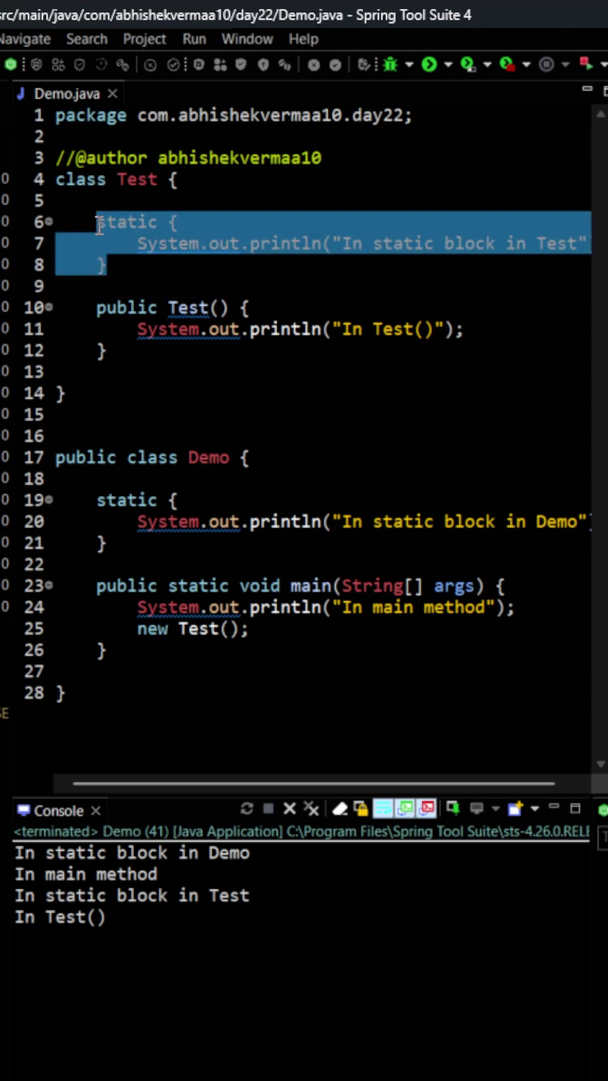
pyautogui.click(207, 284)
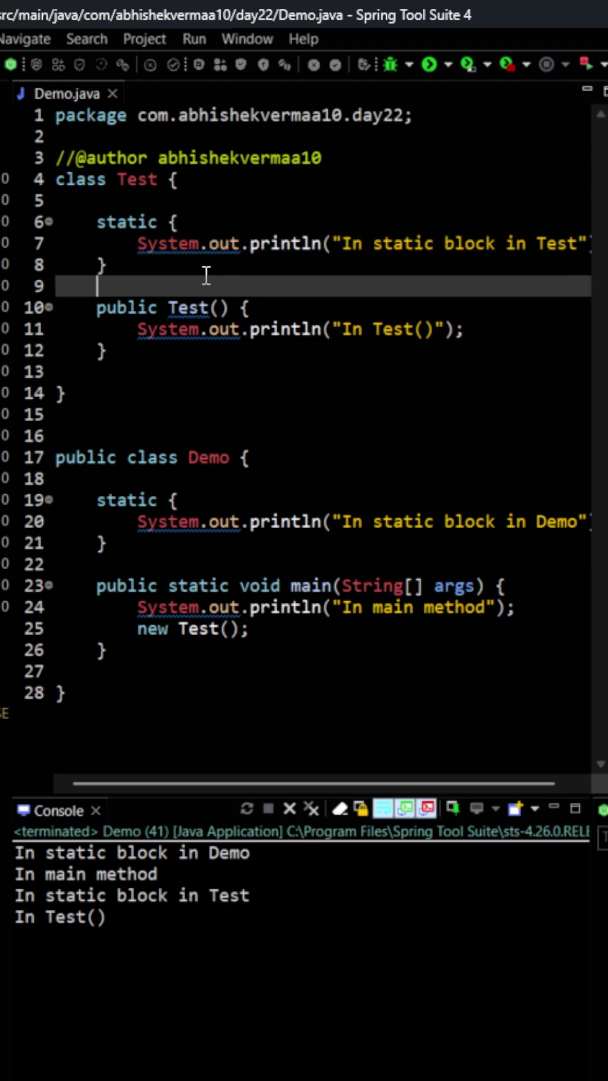
pyautogui.click(210, 269)
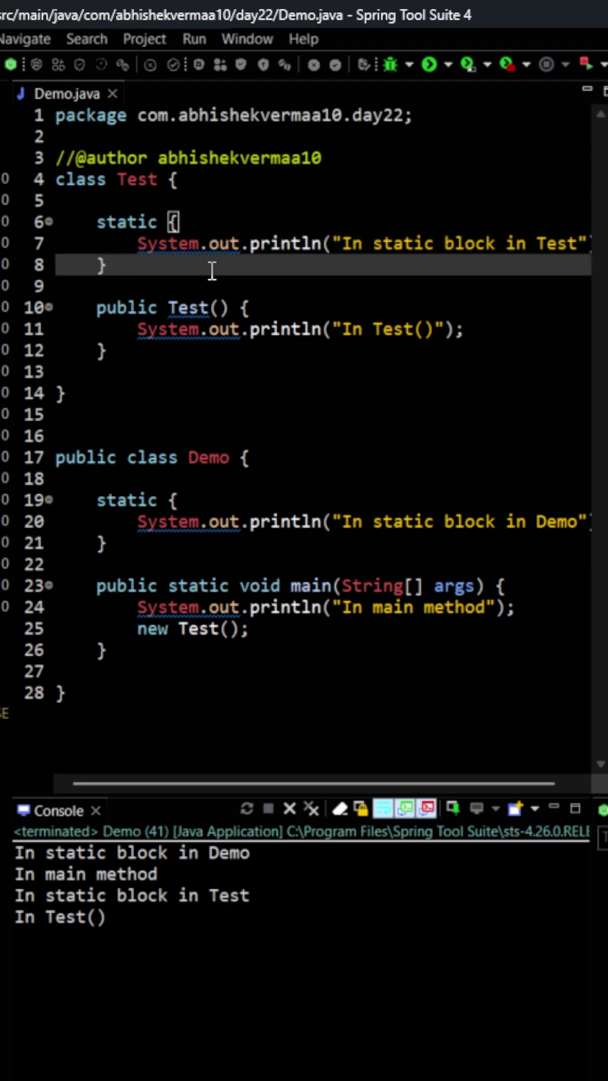
pyautogui.press('Return')
pyautogui.press('Return')
pyautogui.hotkey('ctrl', 'v')
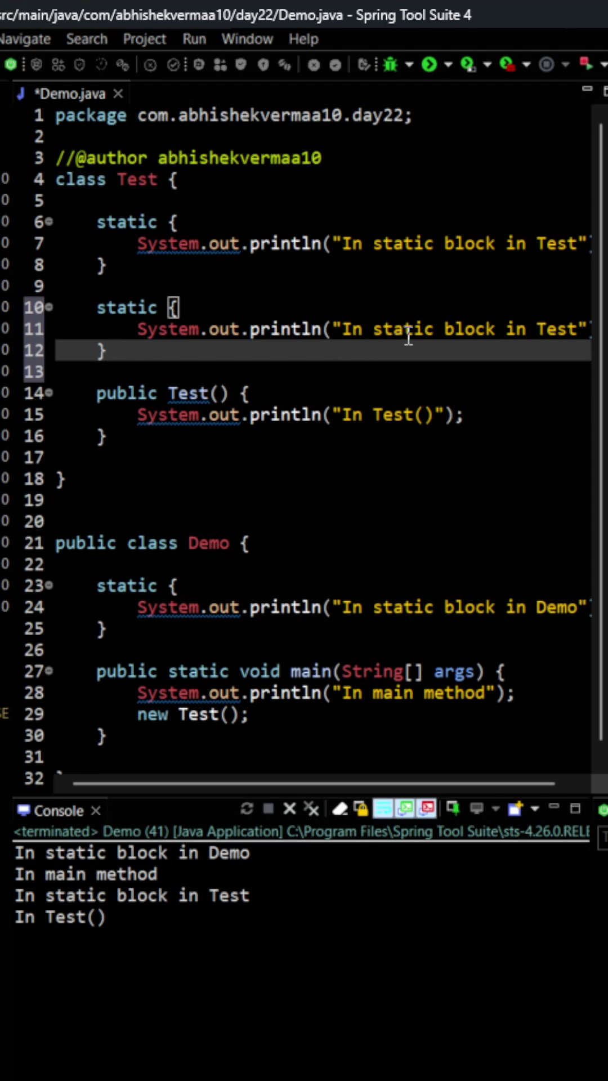
pyautogui.click(499, 331)
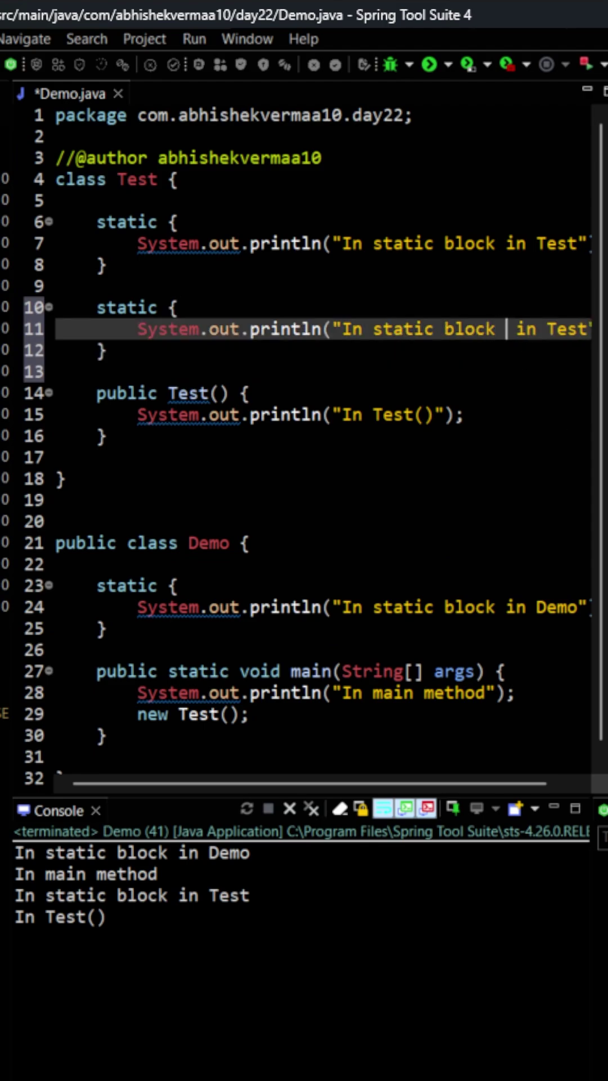
pyautogui.write('2')
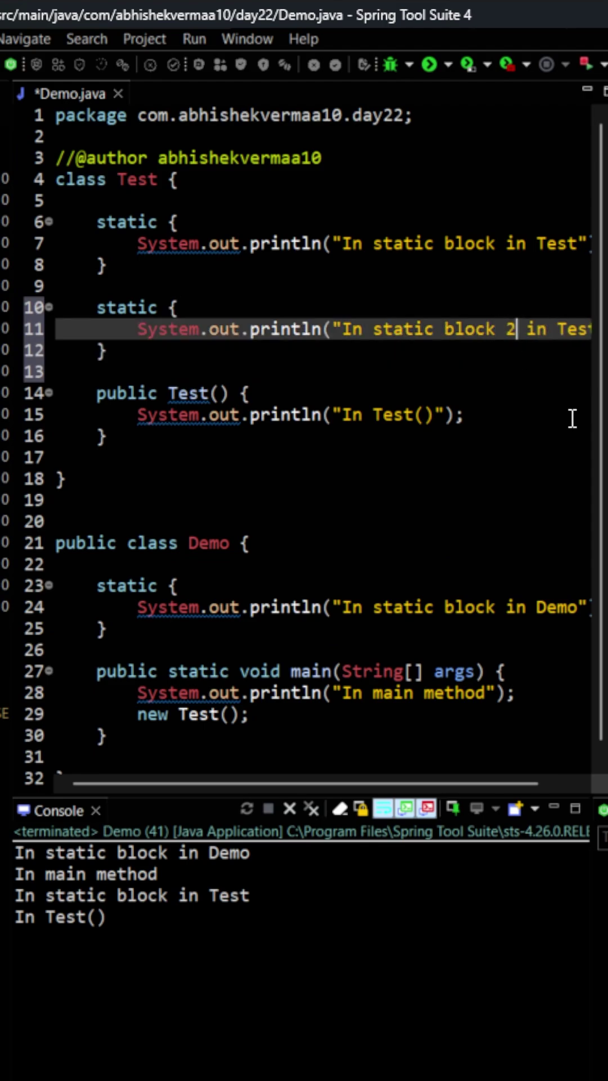